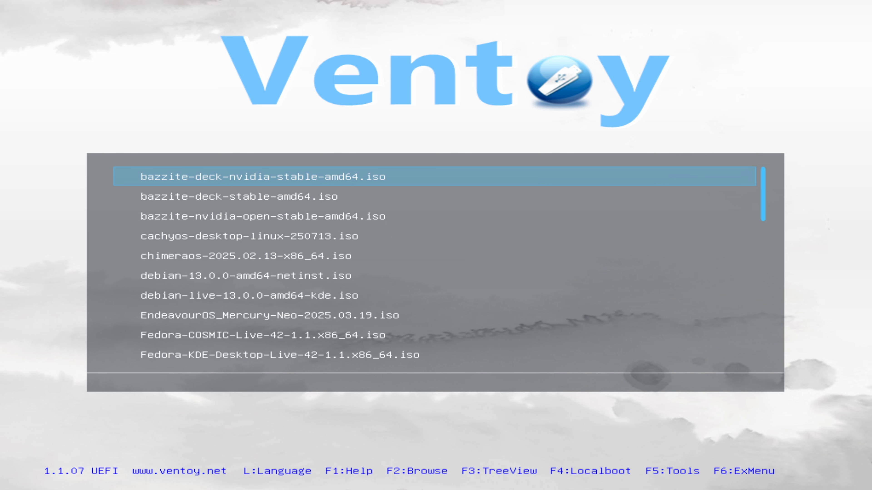
Step: Boot Rocky-10.0-x86_64-boot.iso from the Ventoy image list in normal mode
key(Down)
key(Down)
key(Down)
key(Down)
key(Down)
key(Down)
key(Down)
key(Down)
key(Down)
key(Down)
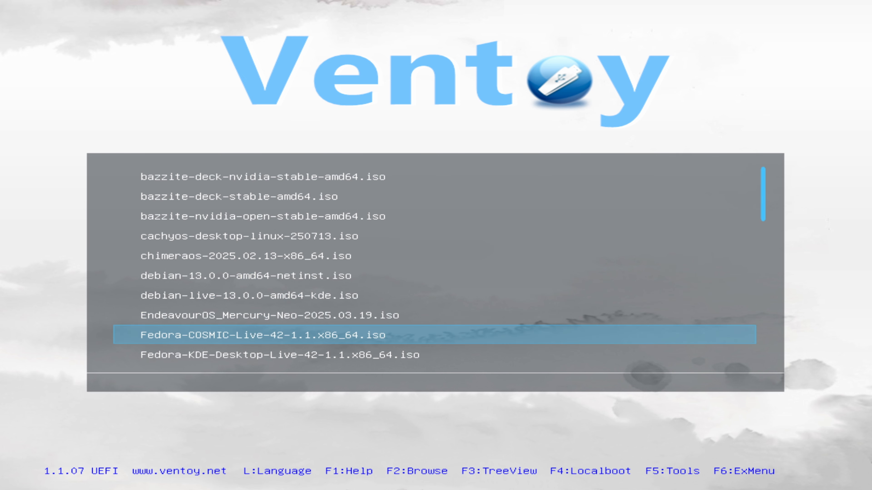
key(Down)
key(Down)
key(Down)
key(Down)
key(Down)
key(Down)
key(Down)
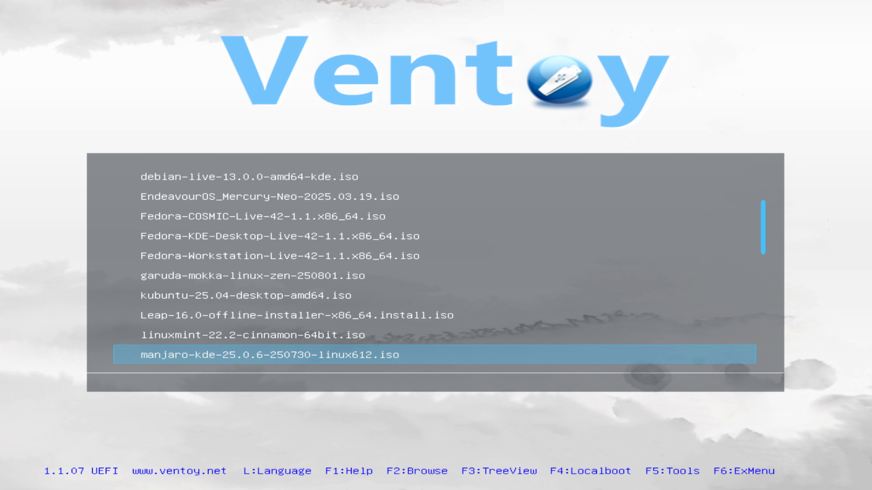
key(Down)
key(Down)
key(Down)
key(Down)
key(Down)
key(Down)
key(Down)
key(Down)
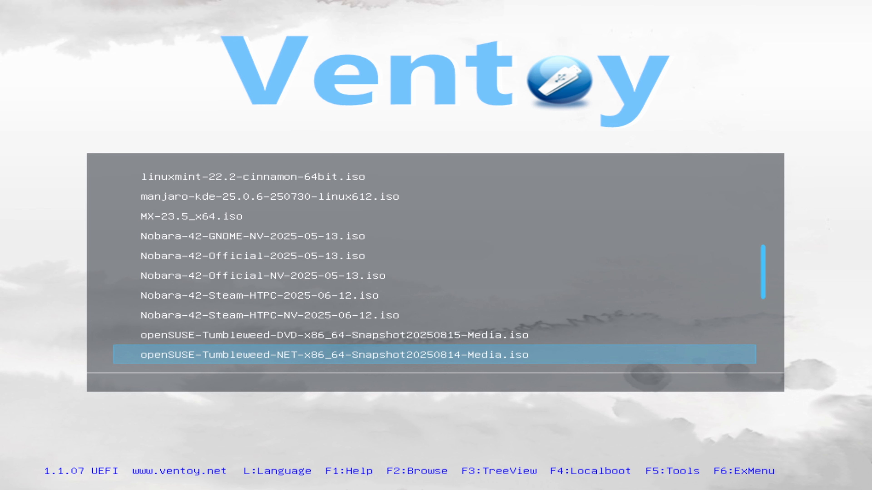
key(Down)
key(Down)
key(Down)
key(Up)
key(Up)
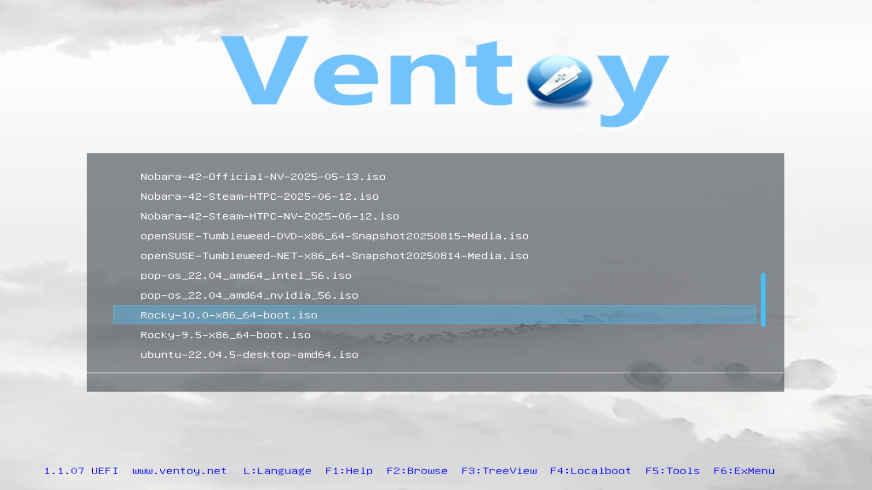
key(Return)
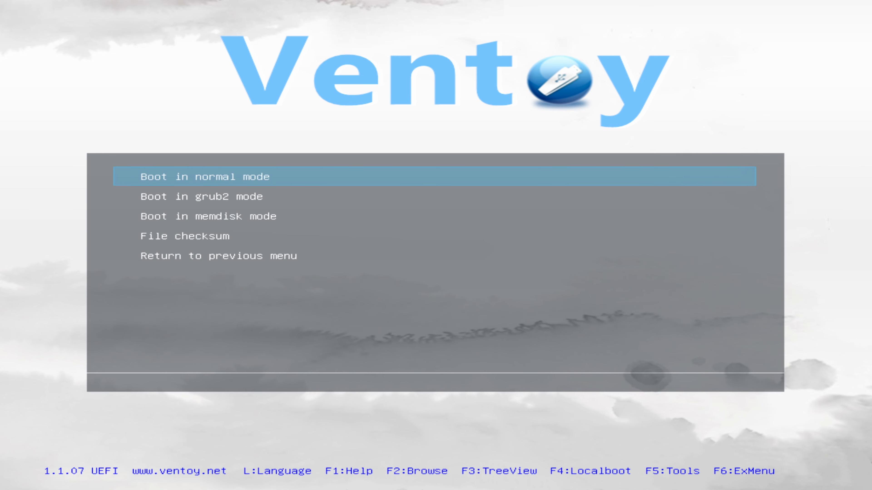
key(Return)
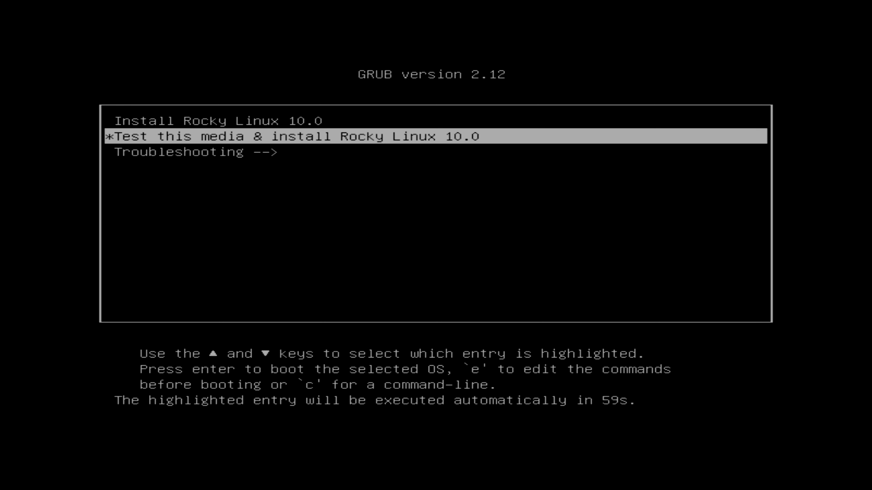
Step: Launch Install Rocky Linux 10.0 without the media test and accept English (United Kingdom) as the installation language
key(Up)
key(Return)
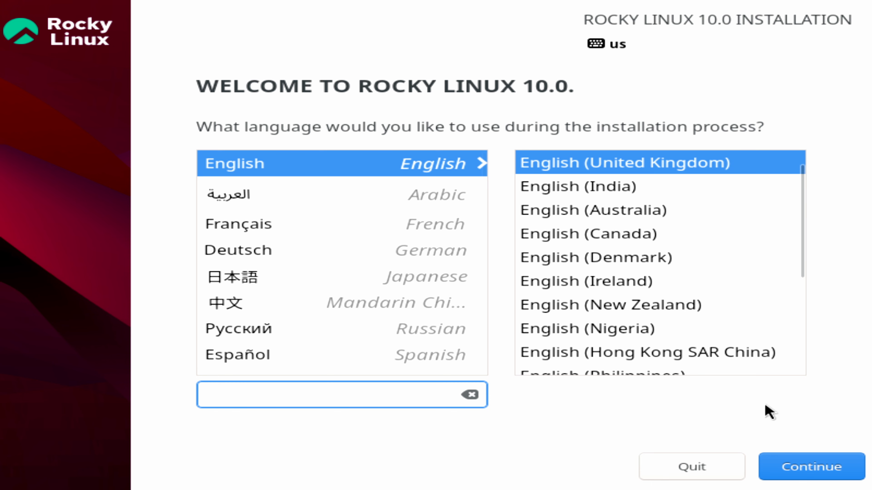
click(789, 457)
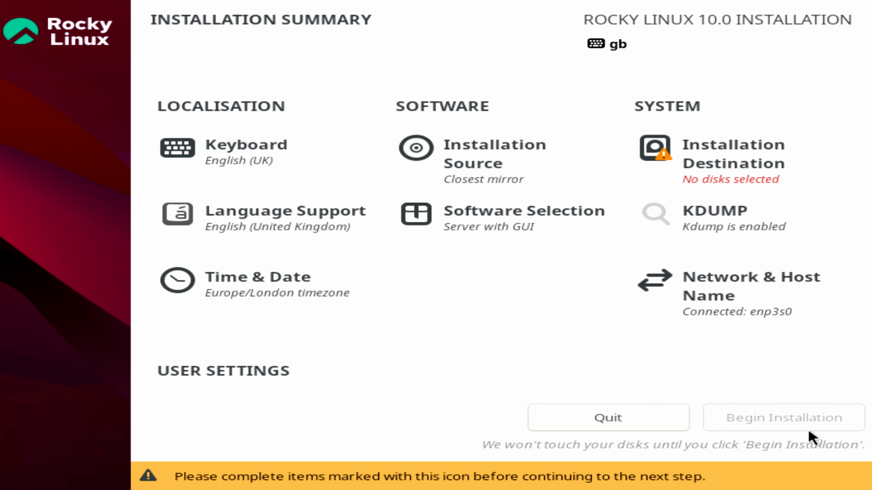
Step: Set the Samsung PSSD T7 Shield as the installation destination with automatic partitioning, deleting all its existing partitions to reclaim space
click(663, 157)
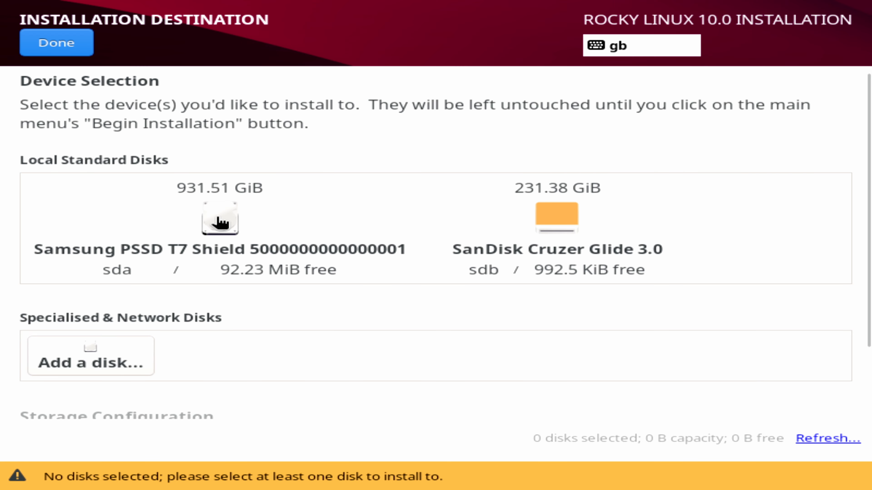
click(222, 223)
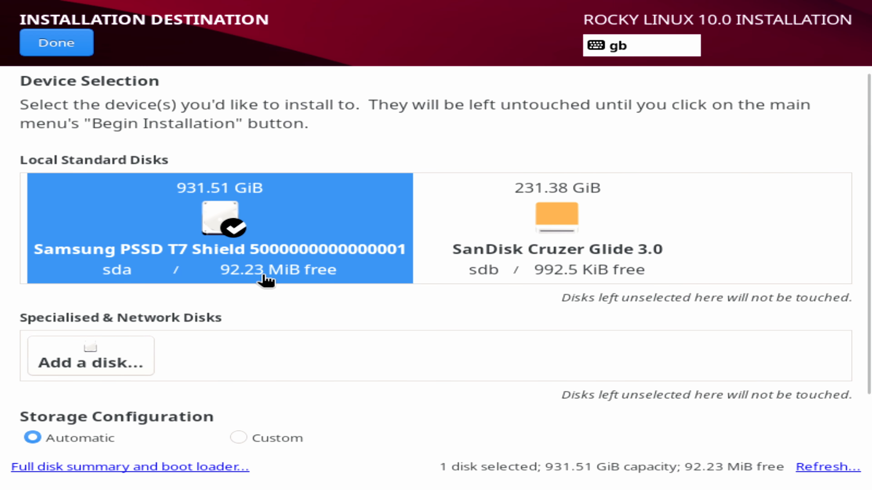
click(58, 42)
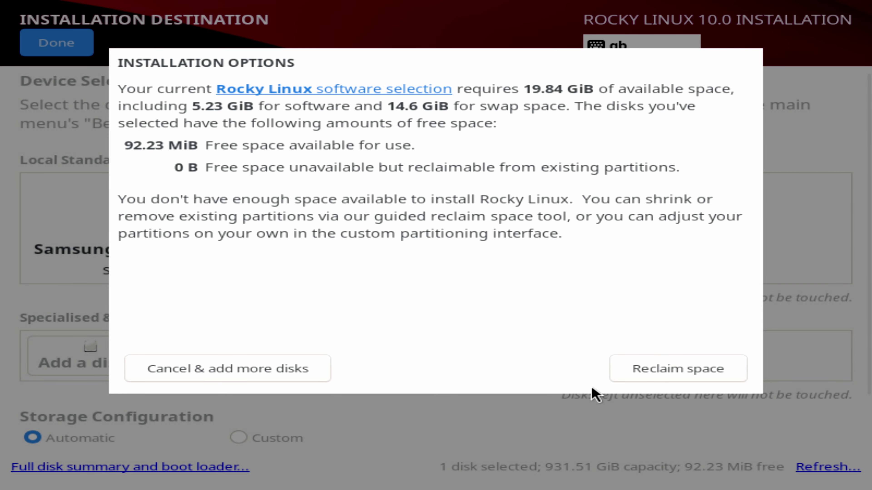
click(716, 374)
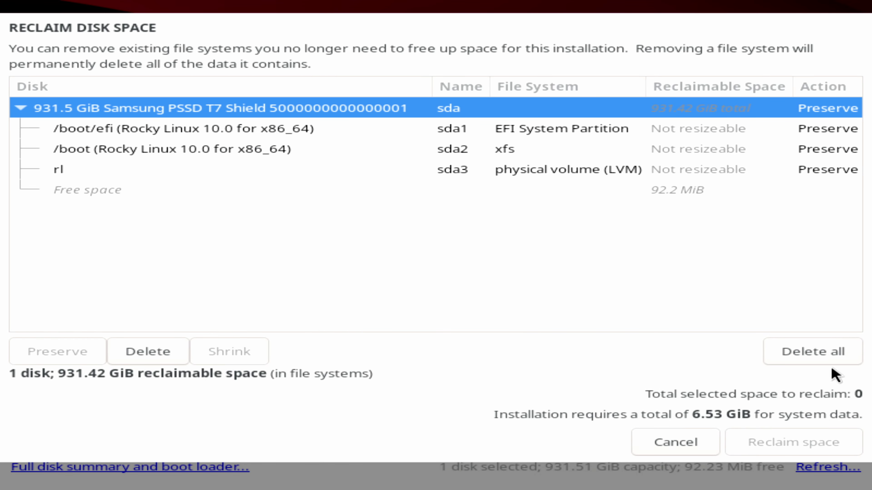
click(833, 351)
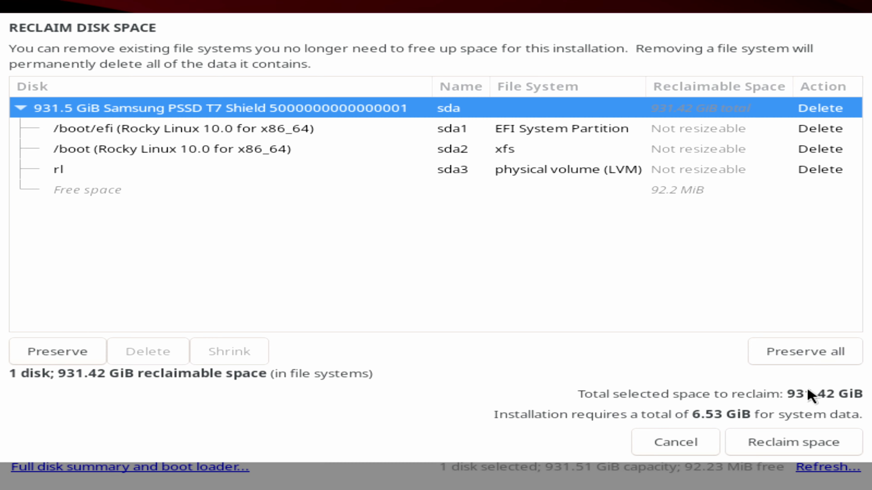
click(793, 443)
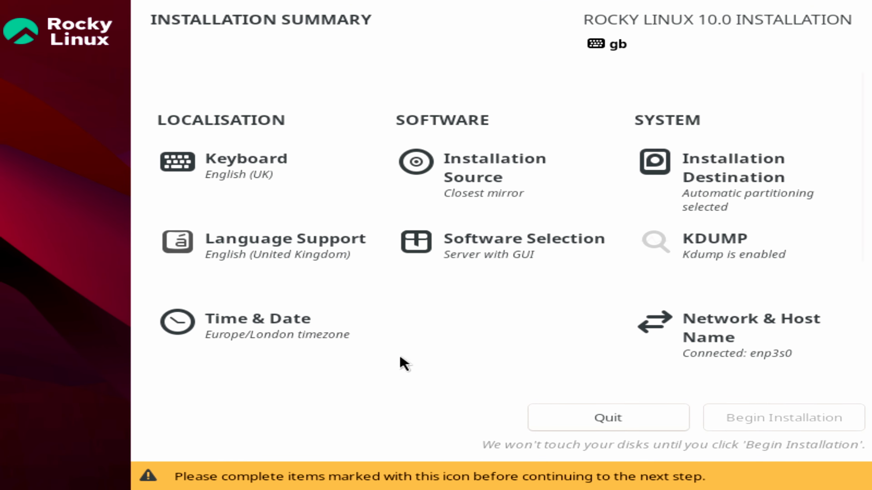
Step: Set the base environment in the software selection to Workstation
click(435, 250)
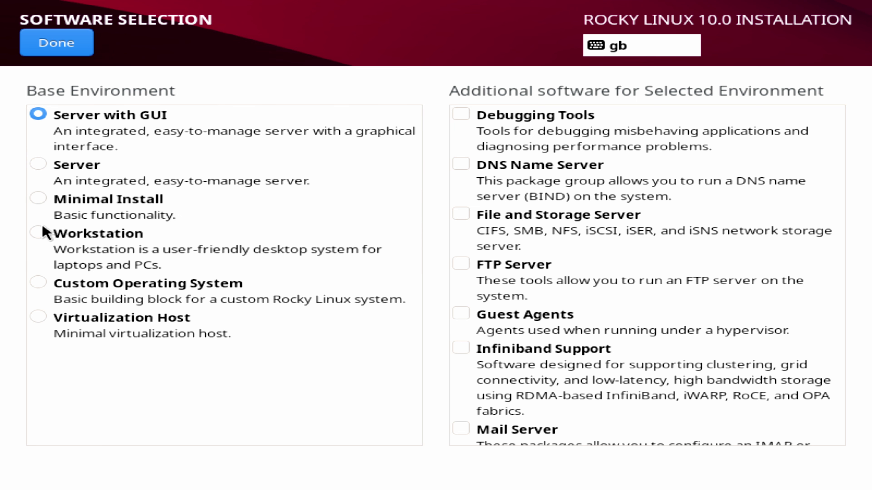
click(39, 237)
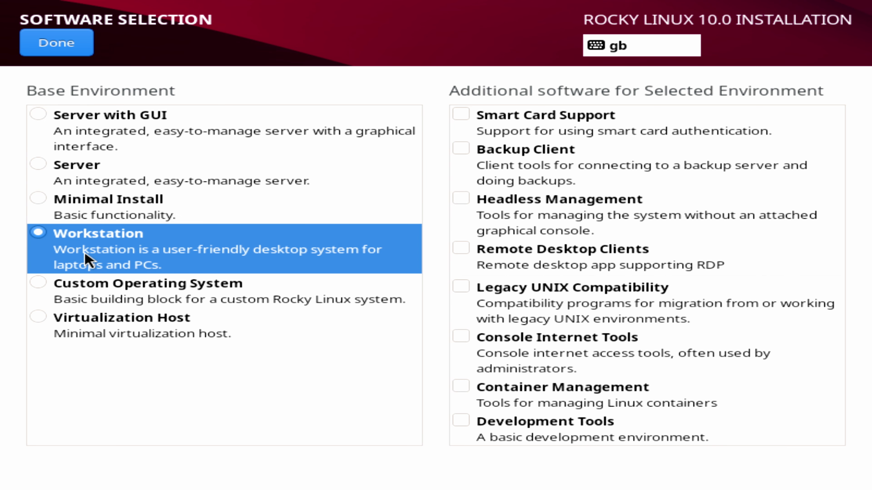
click(65, 44)
Step: Enable the root account, enter and confirm the root password, and accept it despite its weakness
scroll(553, 343, down, 3)
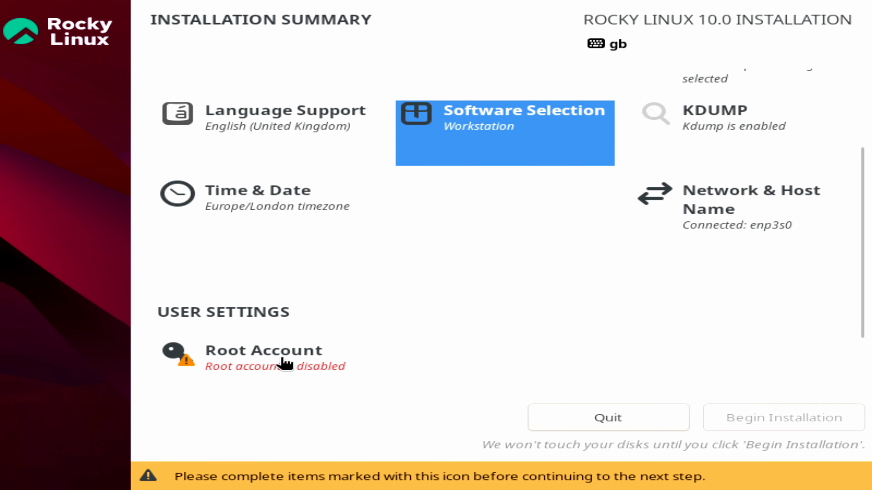
click(229, 360)
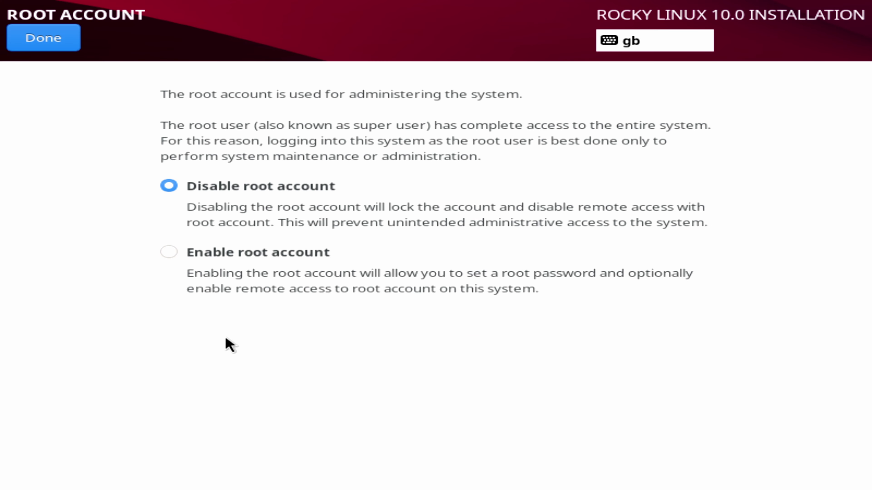
click(164, 253)
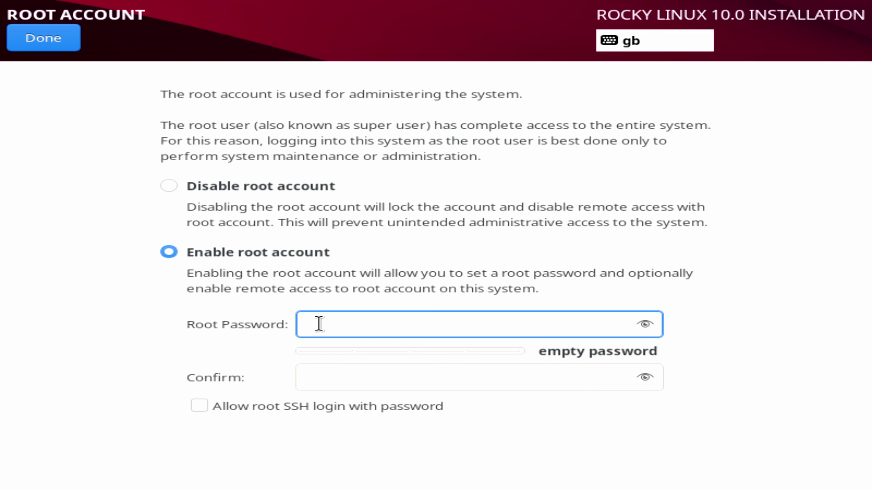
text(a)
click(315, 376)
text(a)
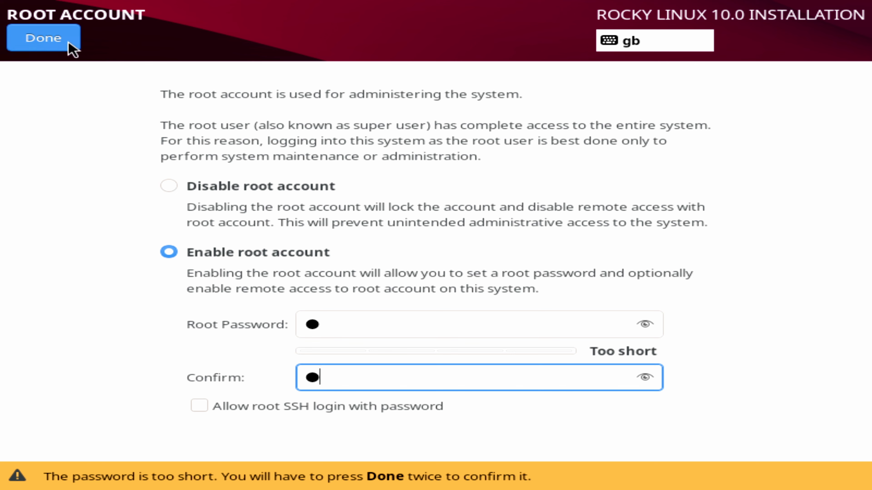
click(50, 37)
click(52, 40)
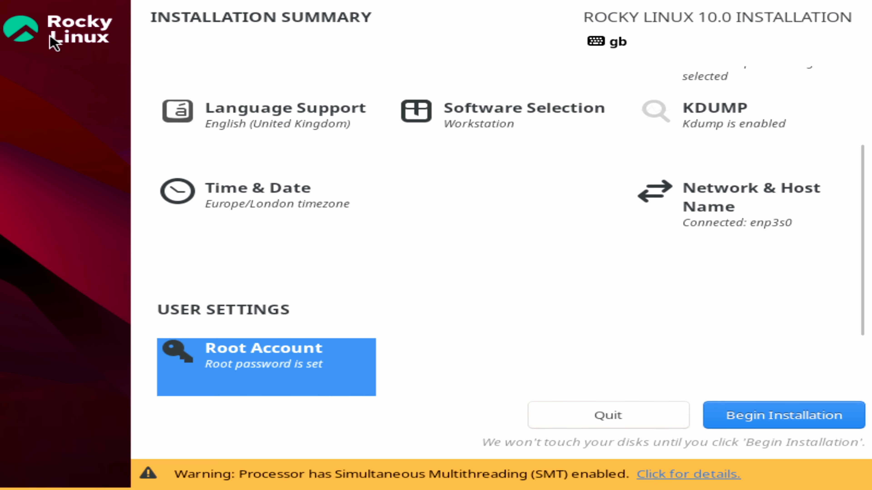
Step: Review the installation summary and begin the Rocky Linux installation
scroll(494, 299, up, 3)
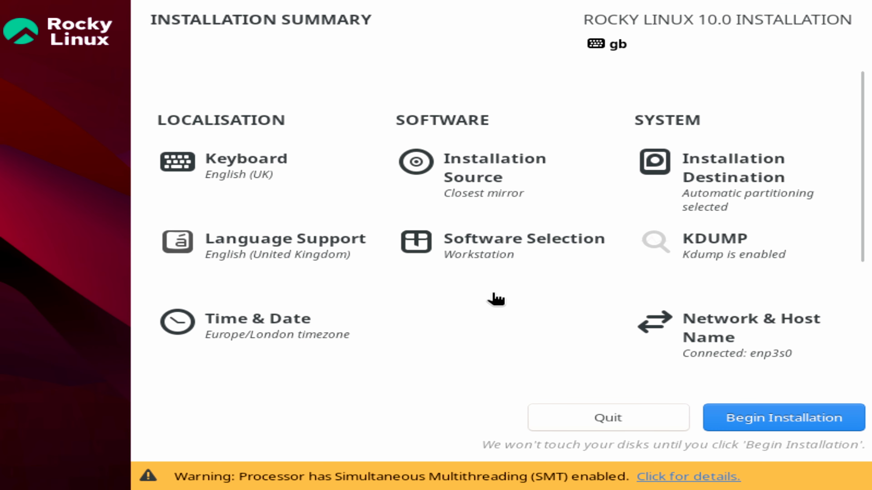
scroll(494, 297, down, 3)
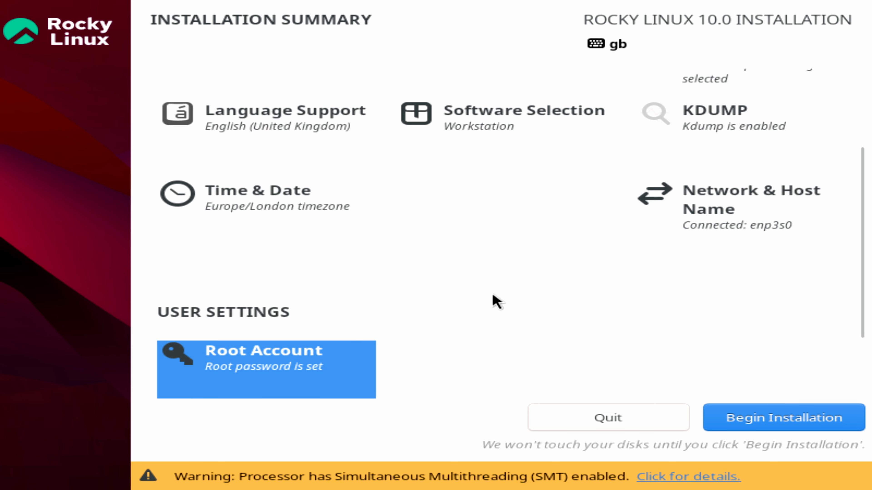
click(760, 420)
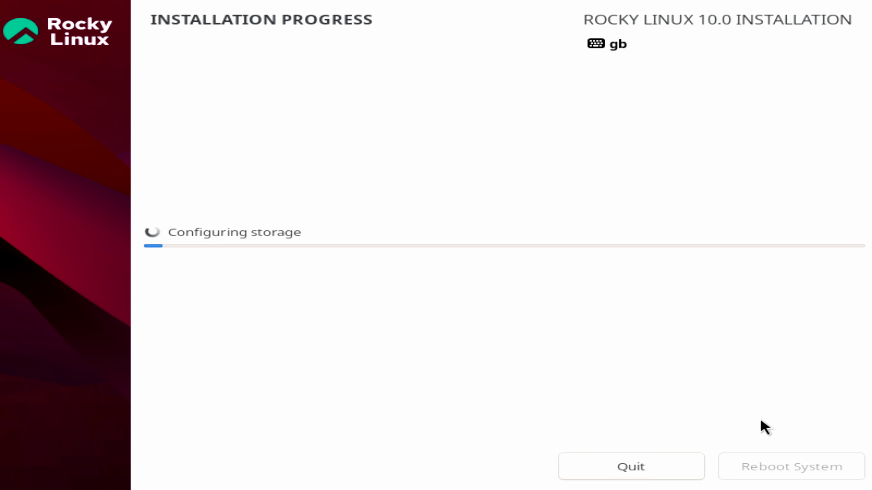